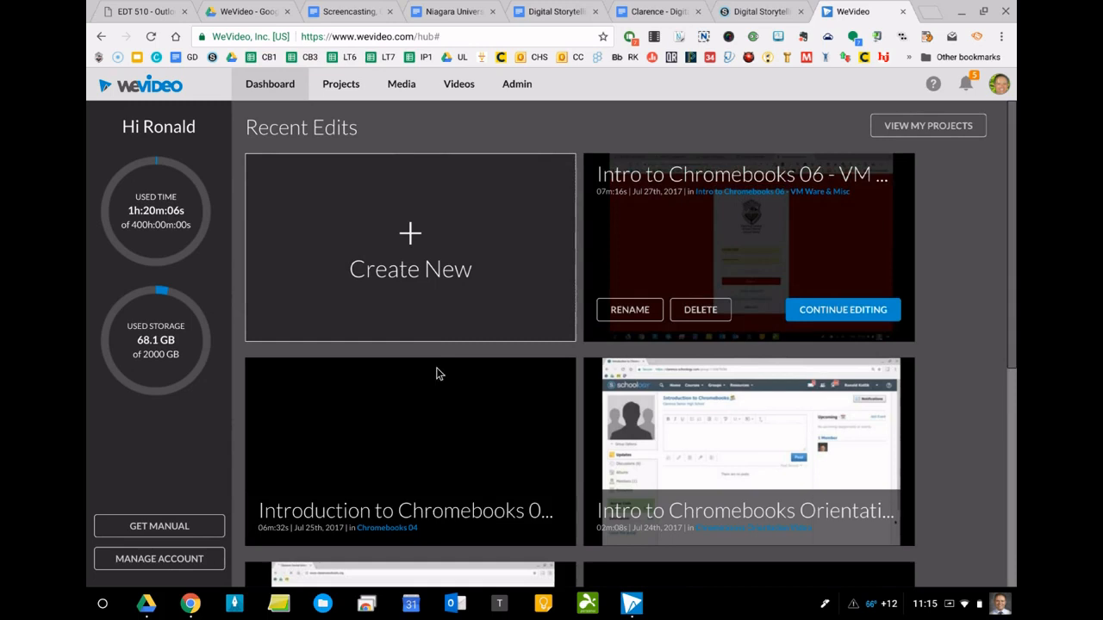
- Start creating a new project, choosing Project instead of a video edit
click(402, 236)
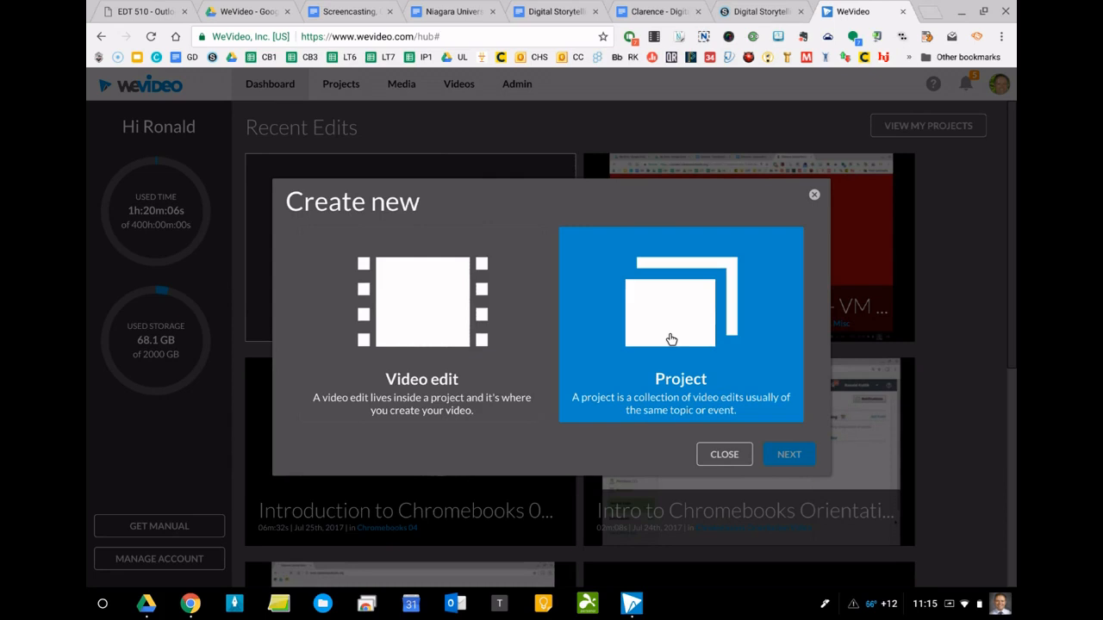
click(362, 302)
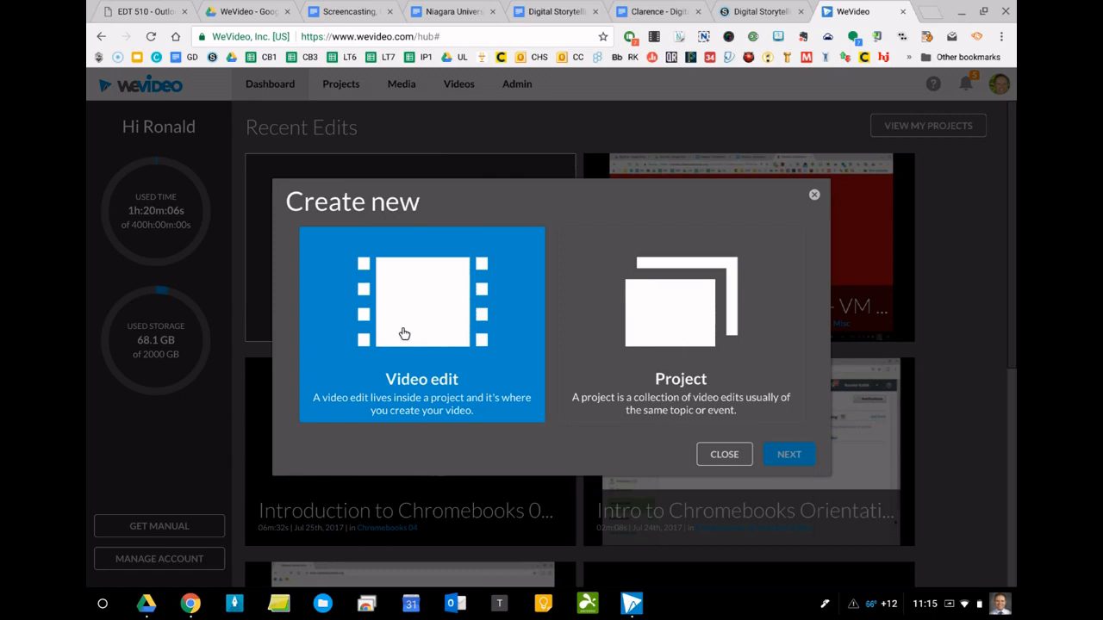
click(692, 310)
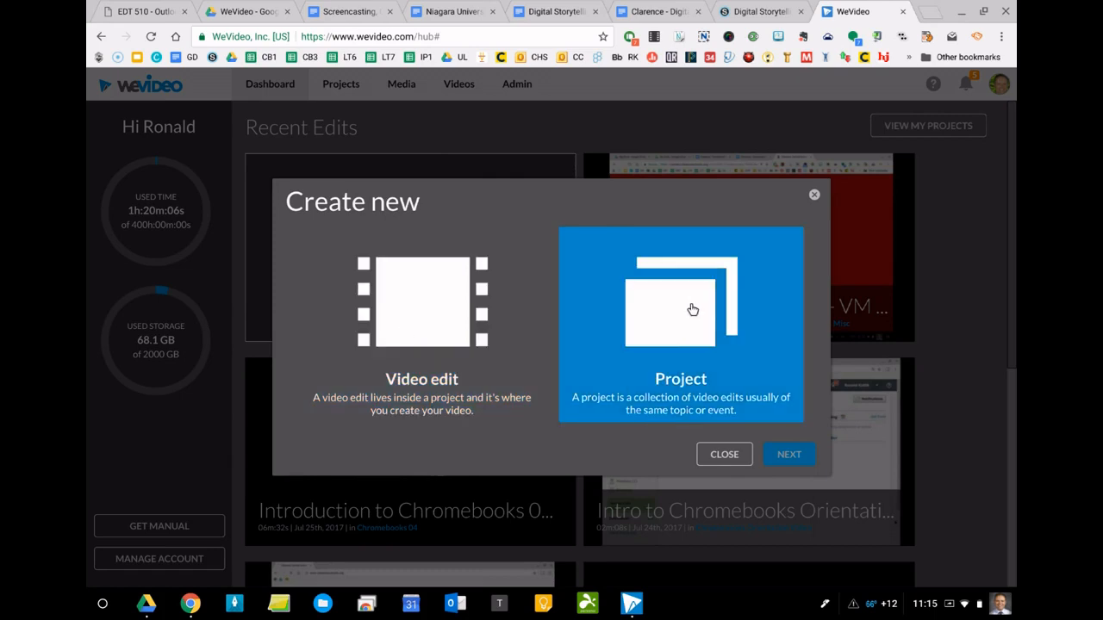
click(789, 454)
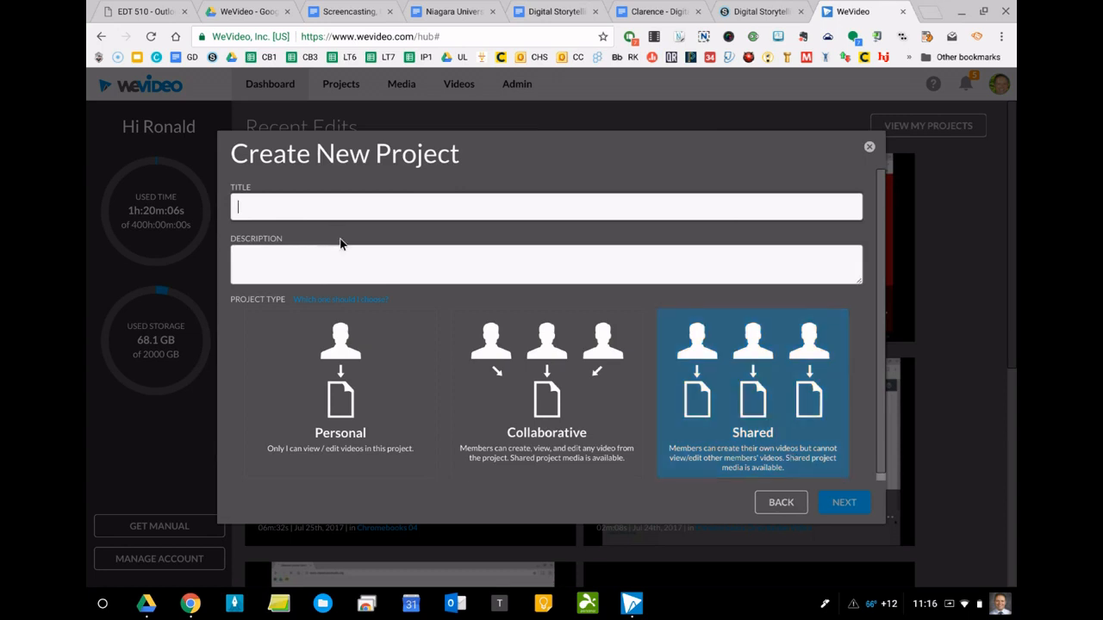
- Title the new project "Intro to WeVideo 04 - Media"
text(Intro)
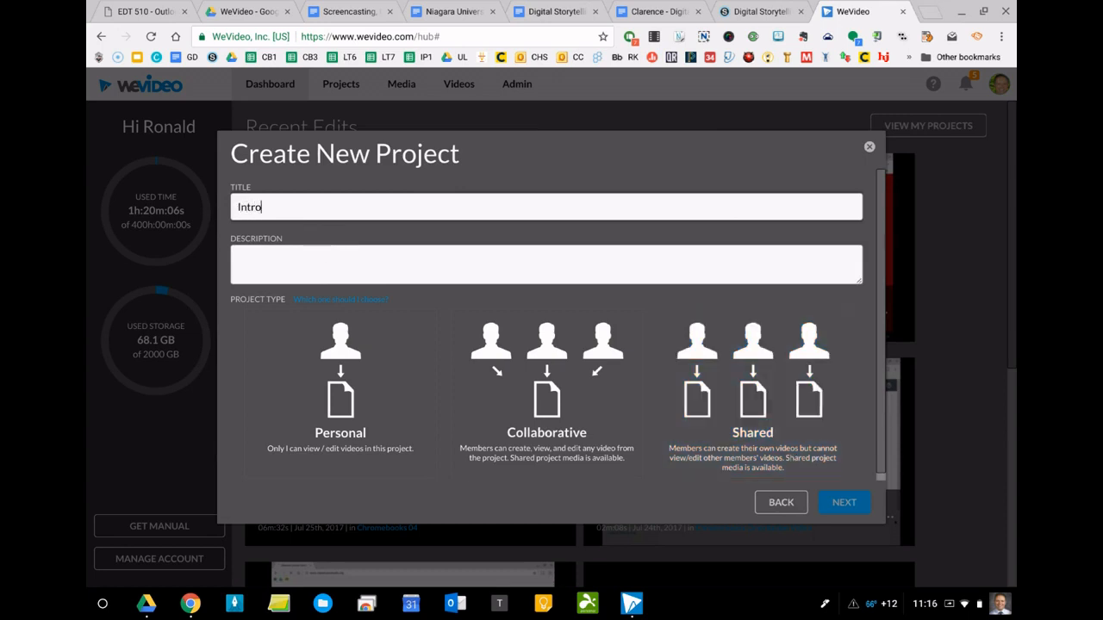
text( to WeVideo 04 -)
text(Meida)
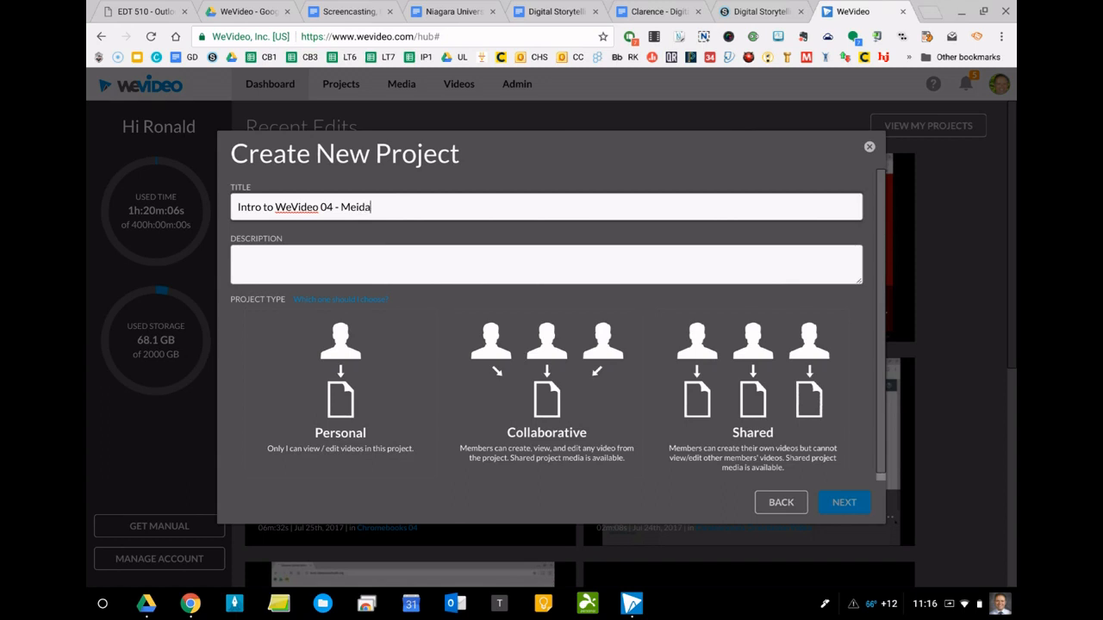
key(BackSpace)
key(BackSpace)
key(BackSpace)
text(dia)
- Set the project type to Personal
click(384, 405)
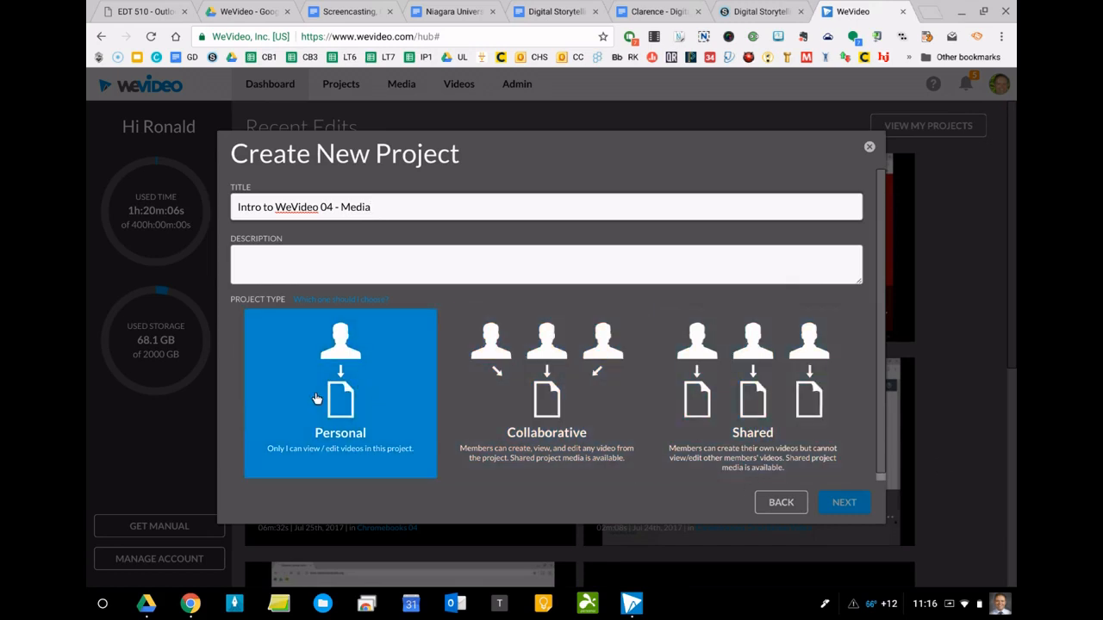
click(335, 405)
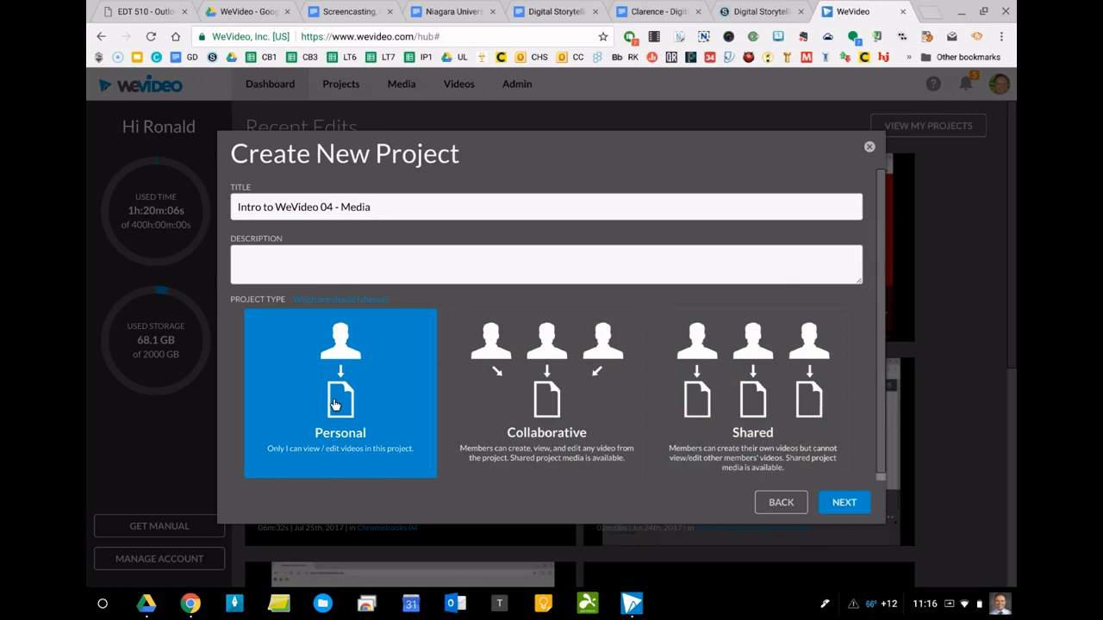
click(554, 422)
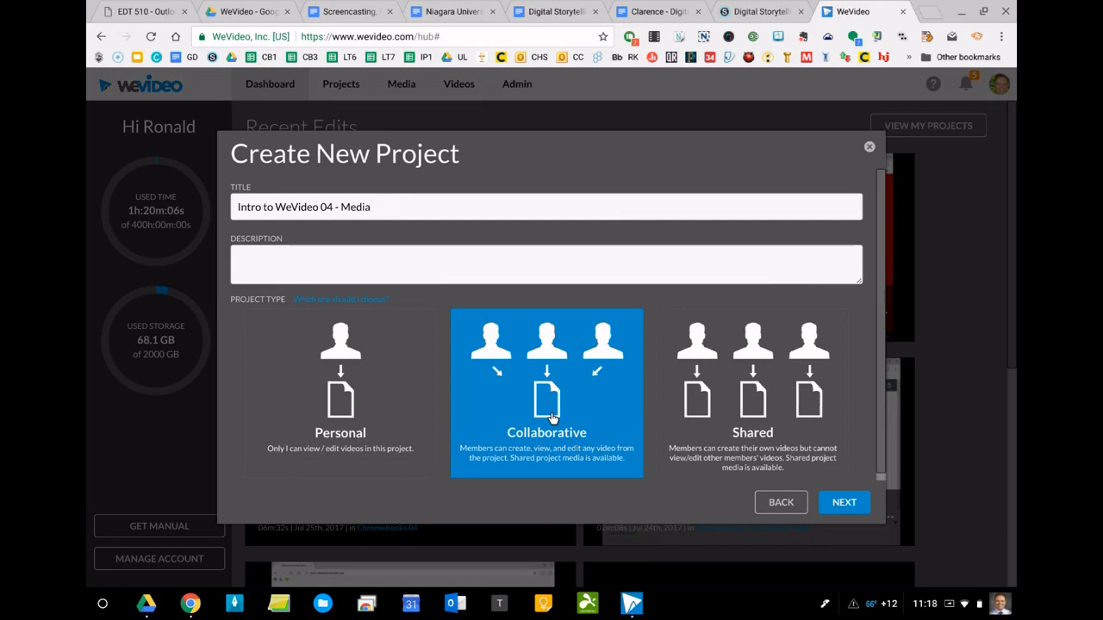
click(293, 401)
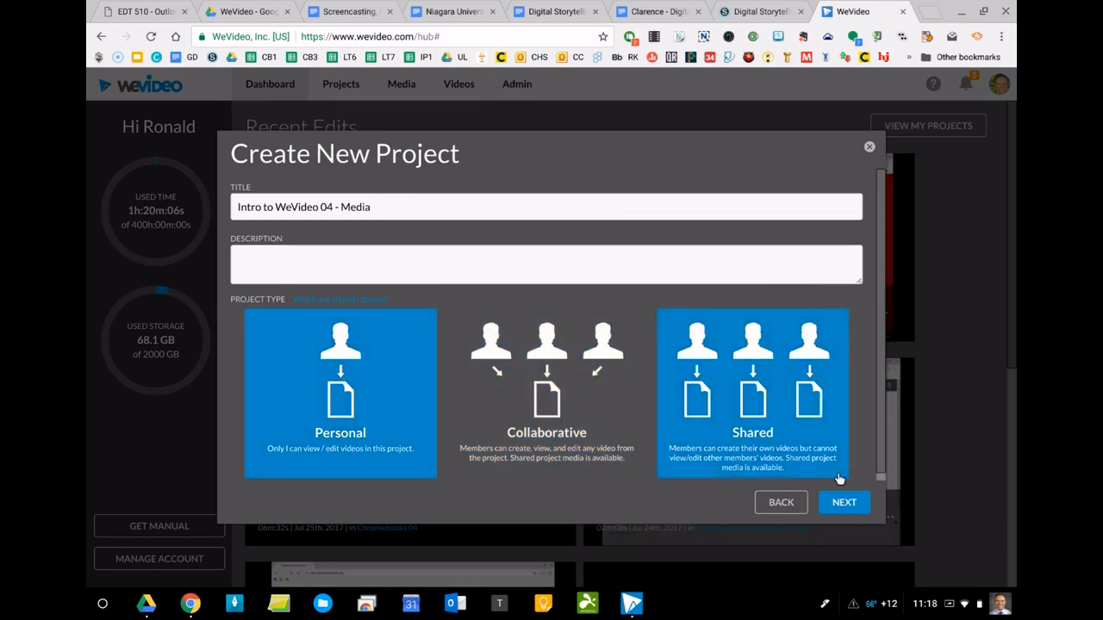
- Create the project without adding any media and start a new video in it
click(832, 503)
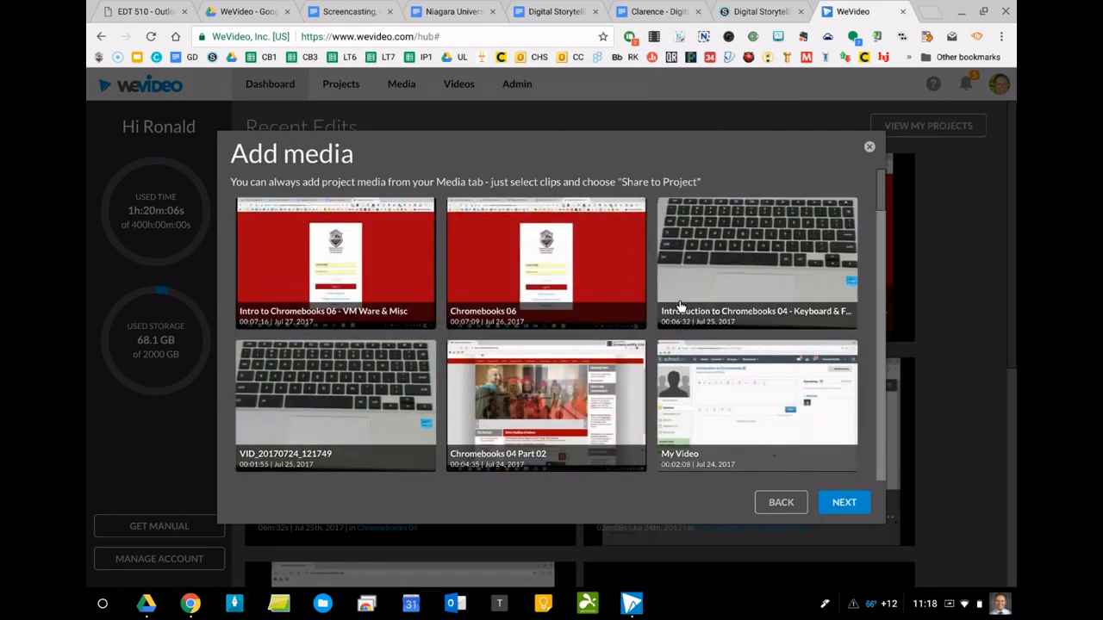
mouse_move(878, 201)
mouse_down()
mouse_move(878, 458)
mouse_move(878, 184)
mouse_up()
click(841, 501)
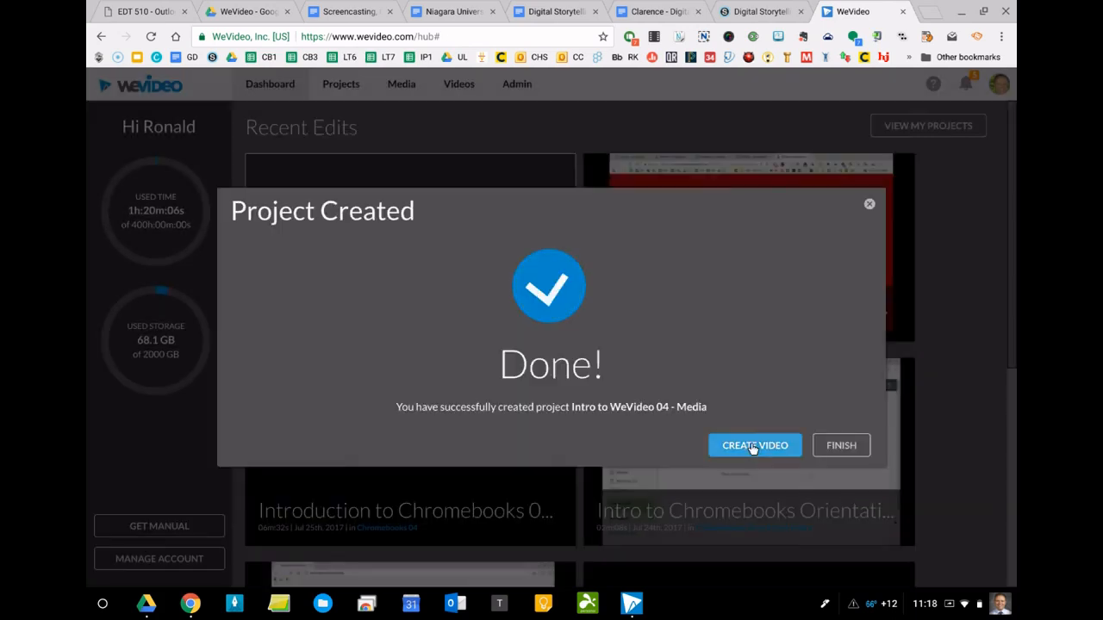
click(754, 446)
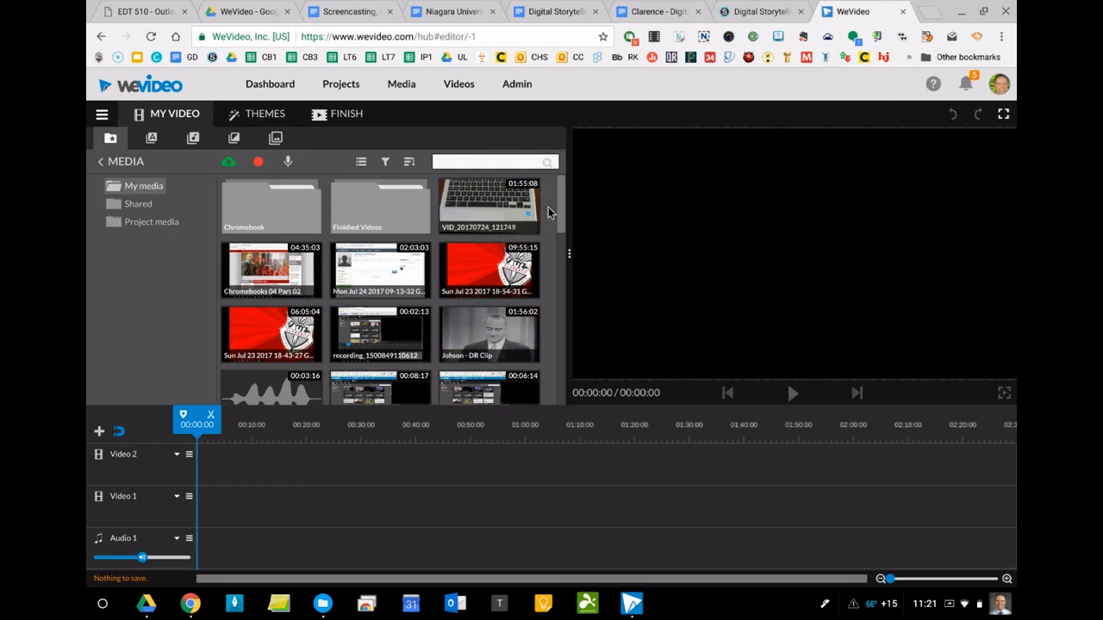
mouse_move(558, 212)
mouse_down()
mouse_move(556, 388)
mouse_move(560, 191)
mouse_up()
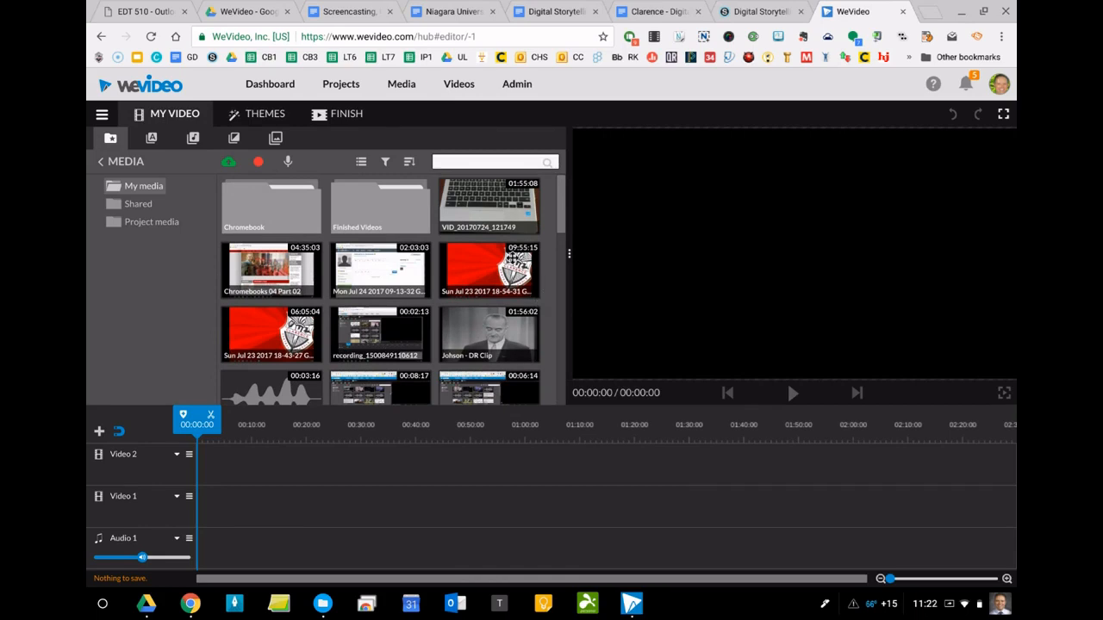
click(506, 257)
drag(380, 592, 345, 480)
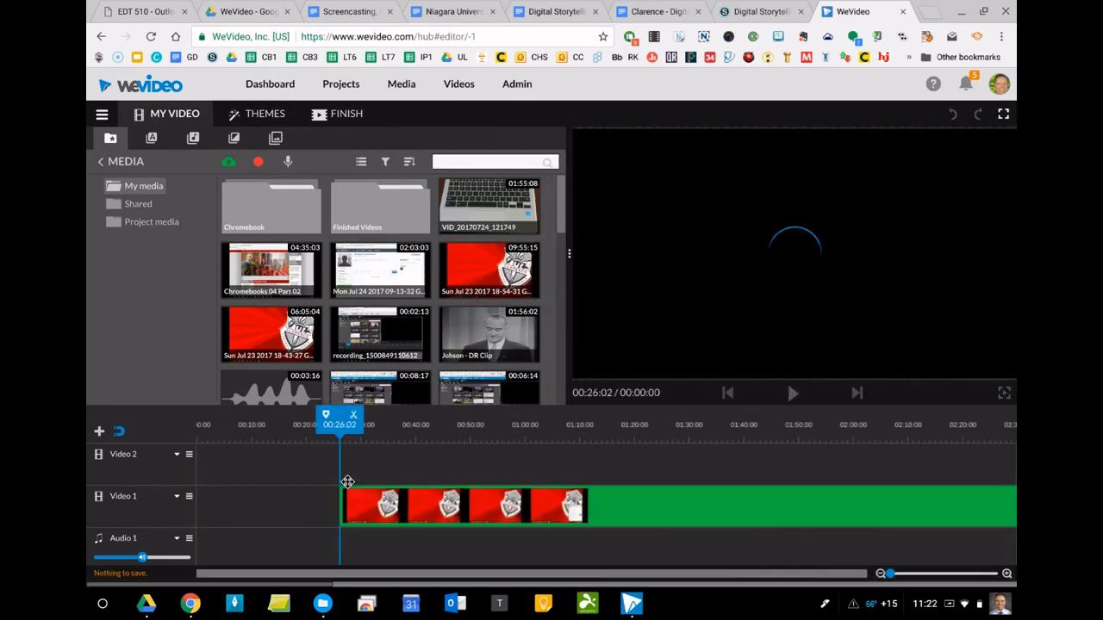
drag(345, 480, 251, 488)
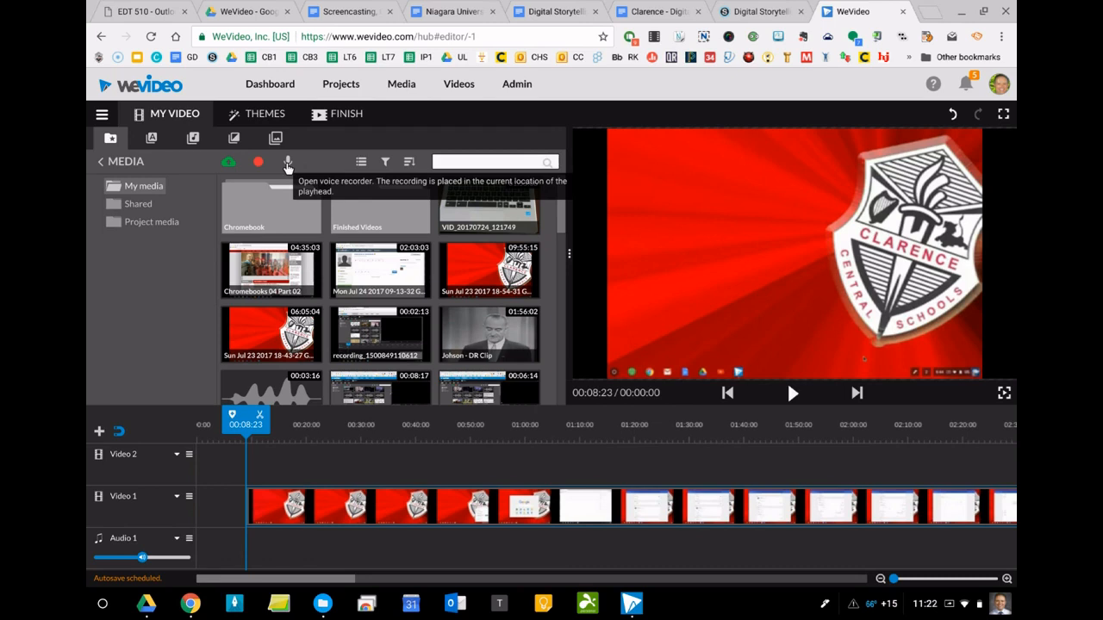
- Show the media library as a list and look through the Shared, Project media and My media folders
click(357, 162)
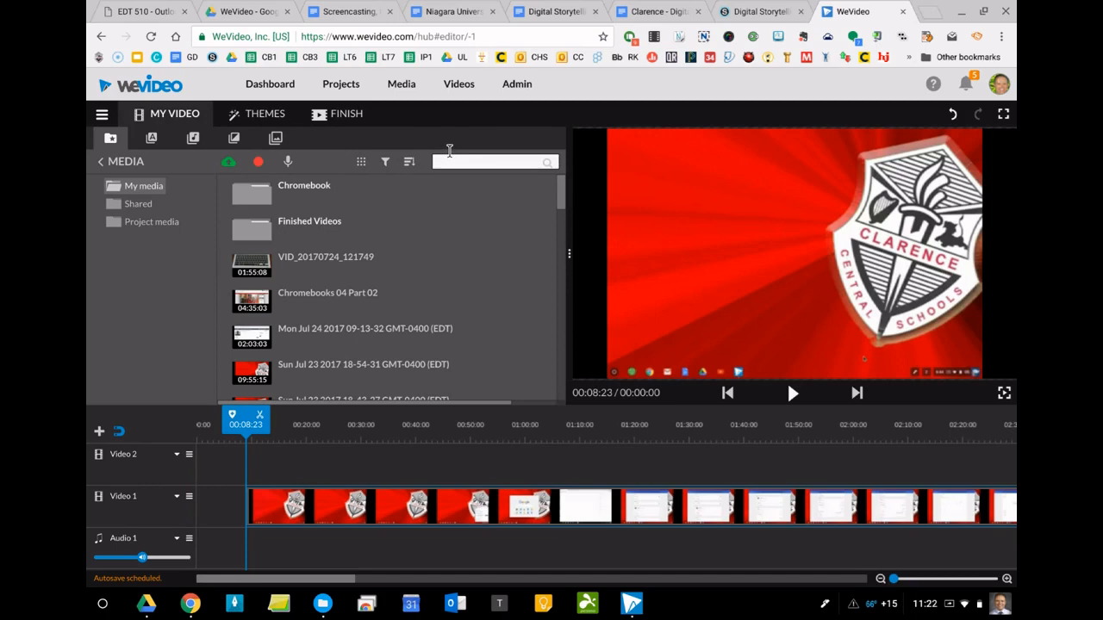
click(134, 208)
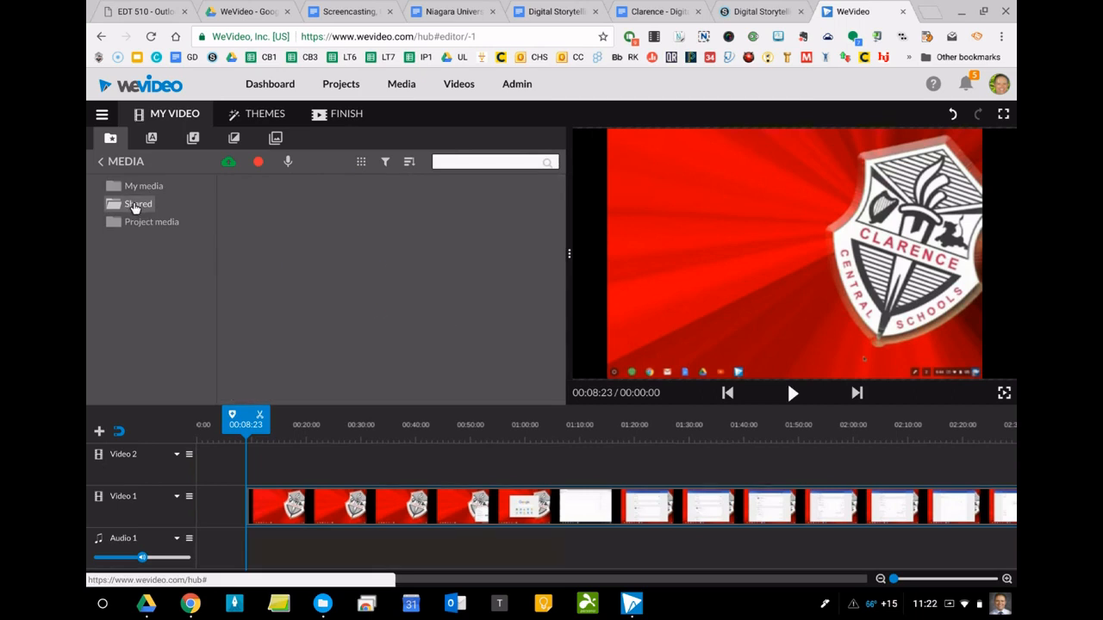
click(141, 221)
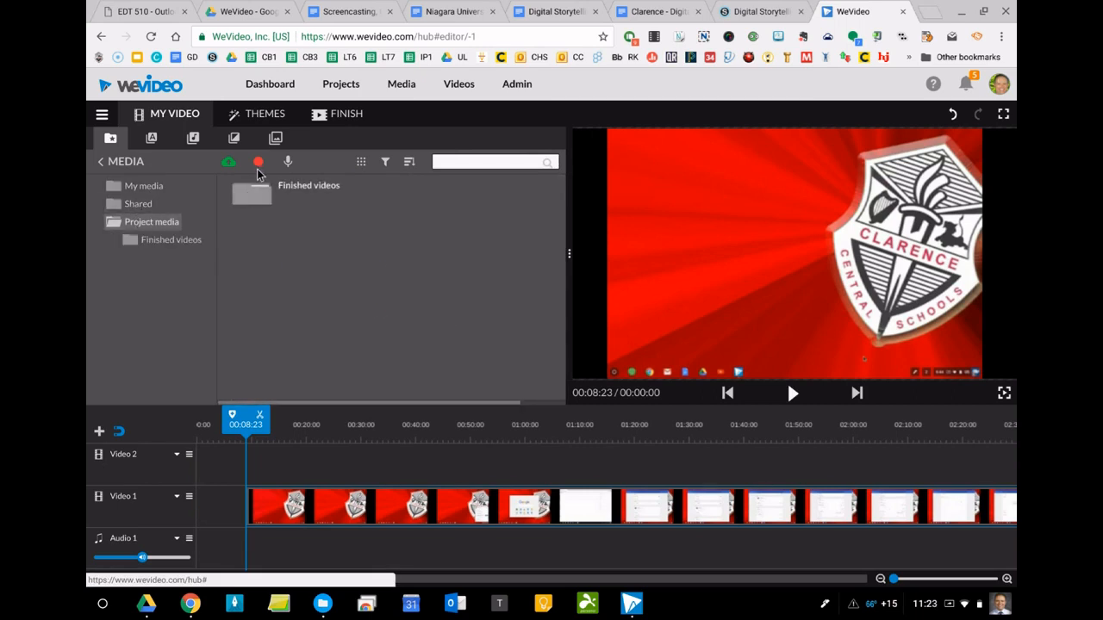
click(134, 205)
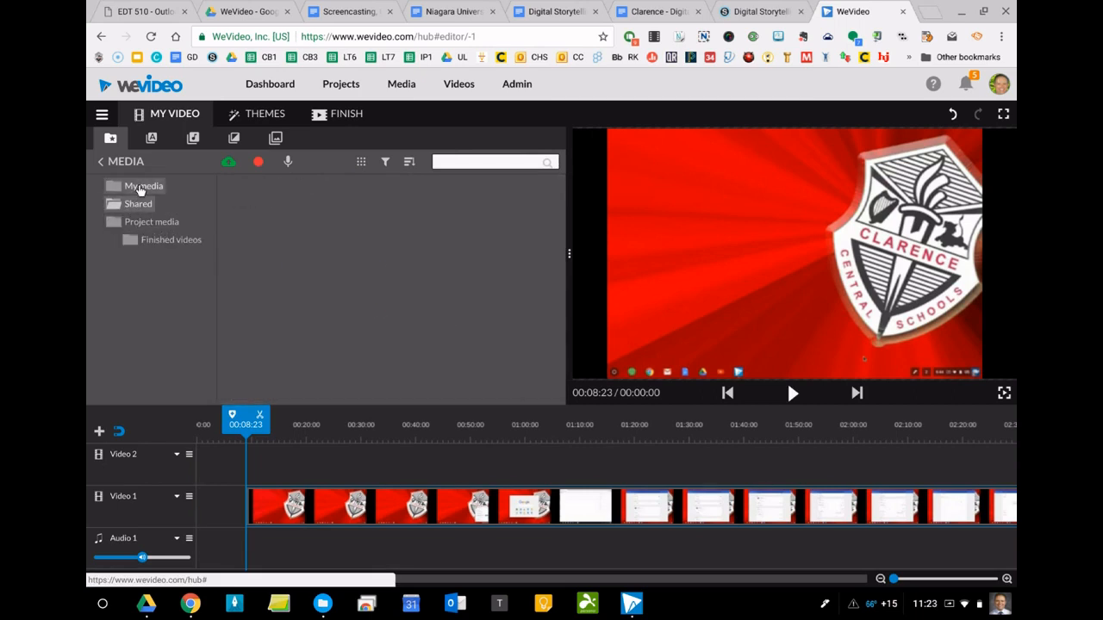
click(141, 187)
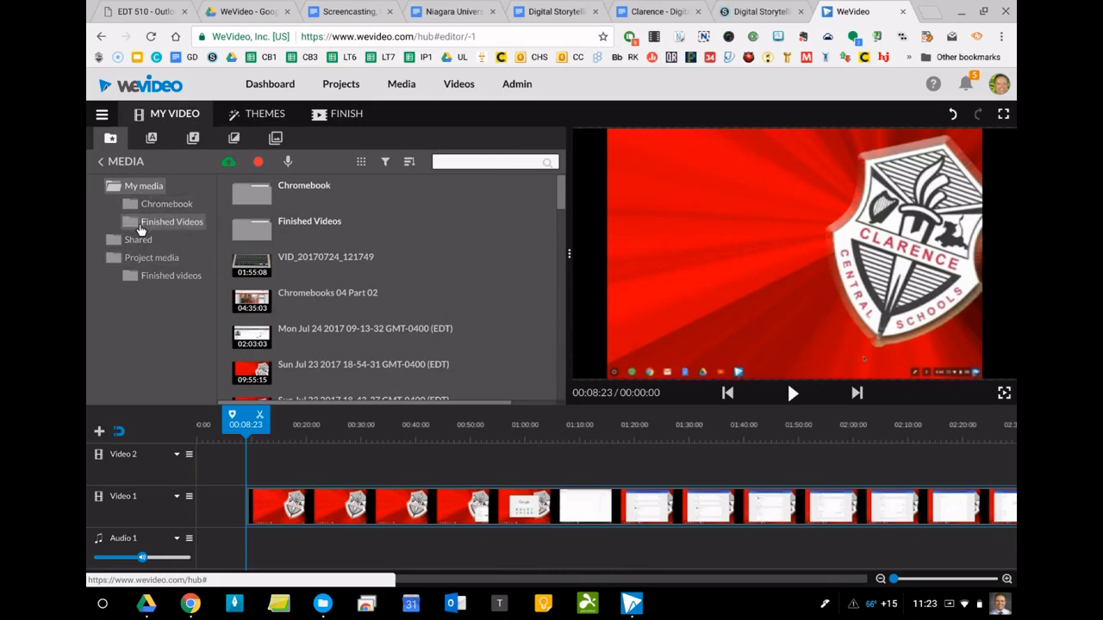
click(347, 337)
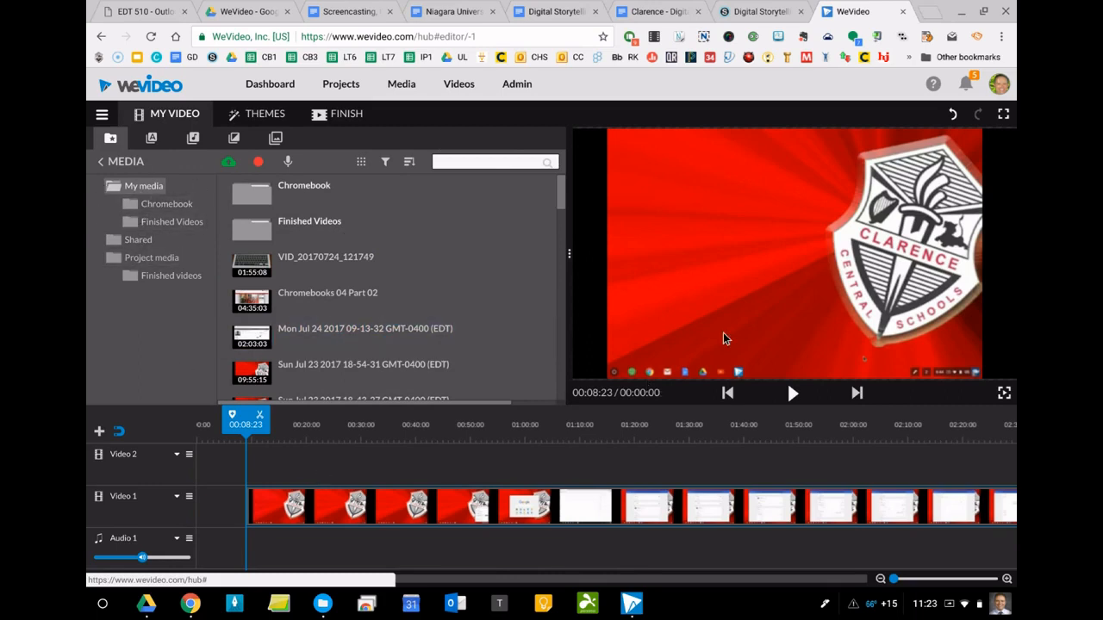
- View the available themes, and browse the Motion titles, Static titles and Annotations text categories
click(262, 113)
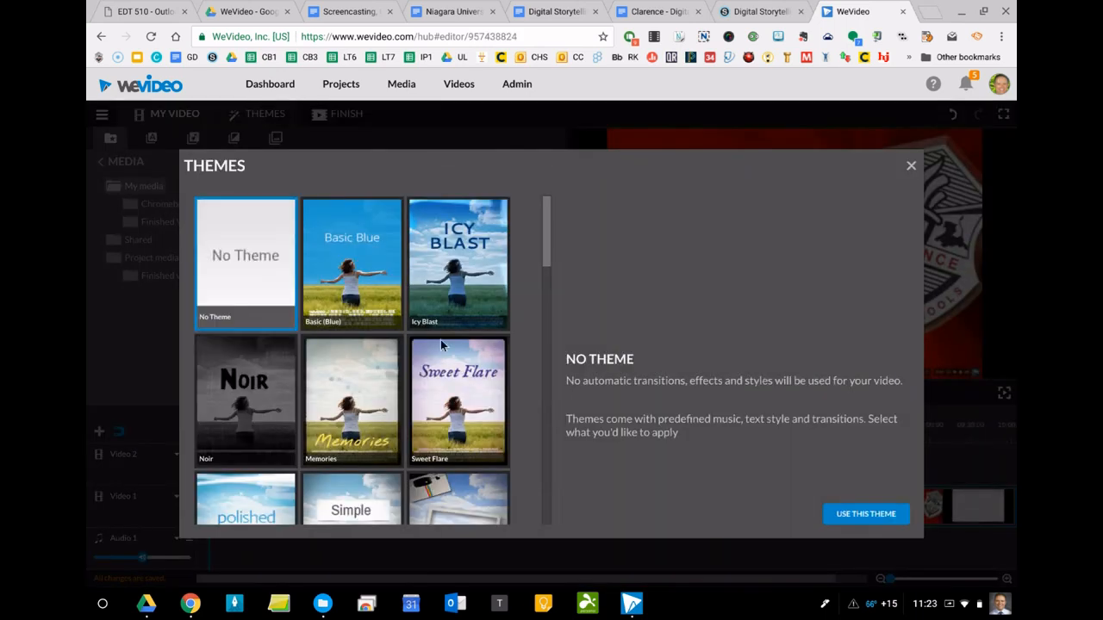
click(909, 167)
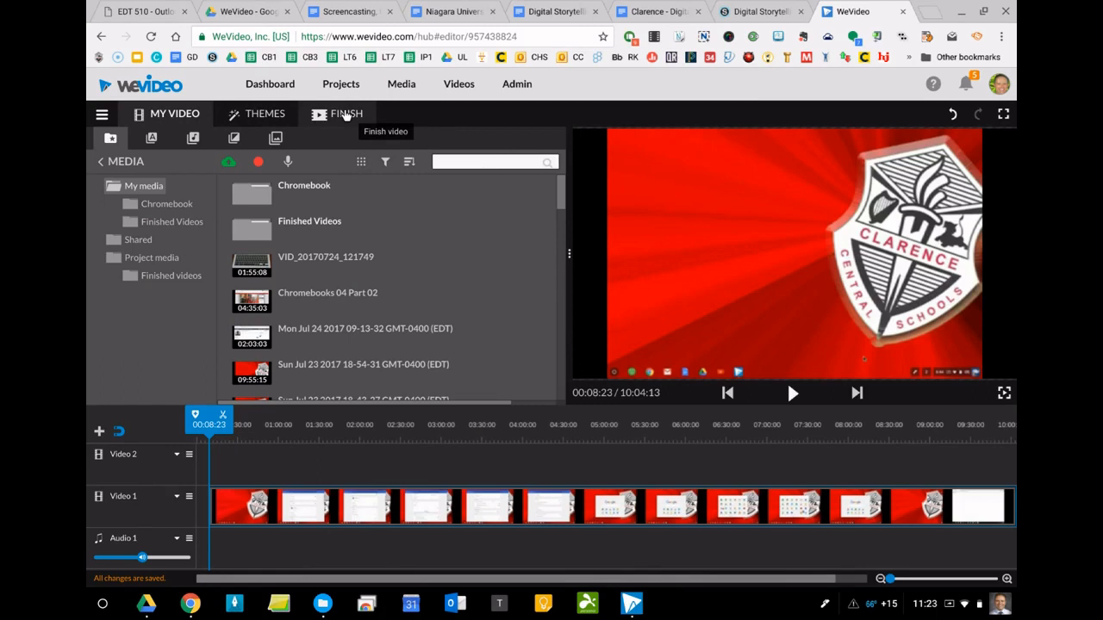
click(148, 140)
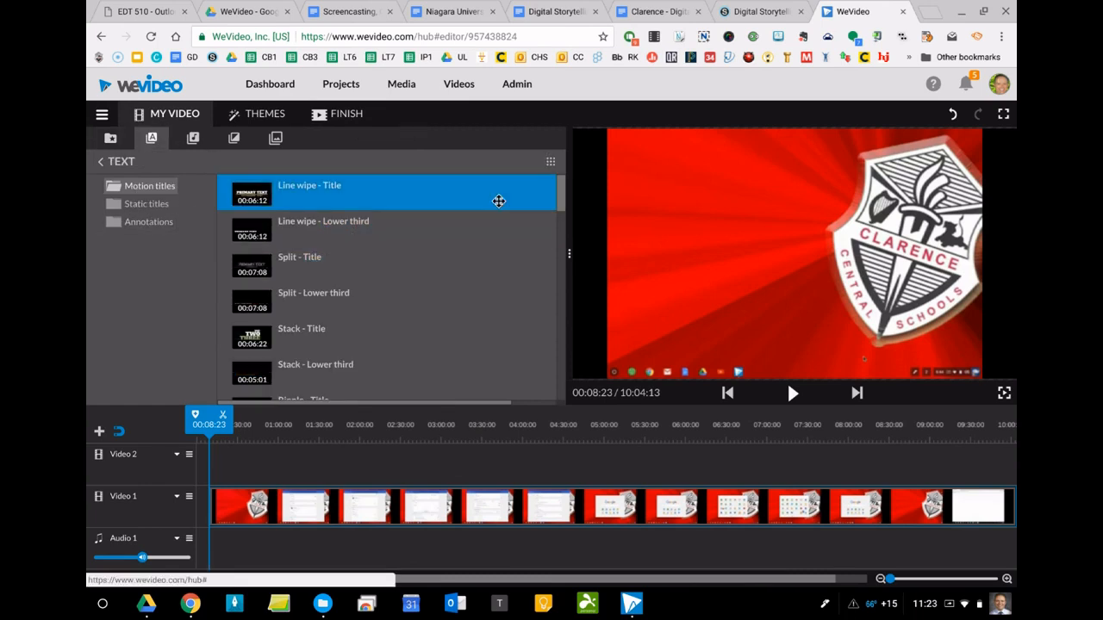
scroll(498, 200, down, 10)
scroll(498, 200, up, 10)
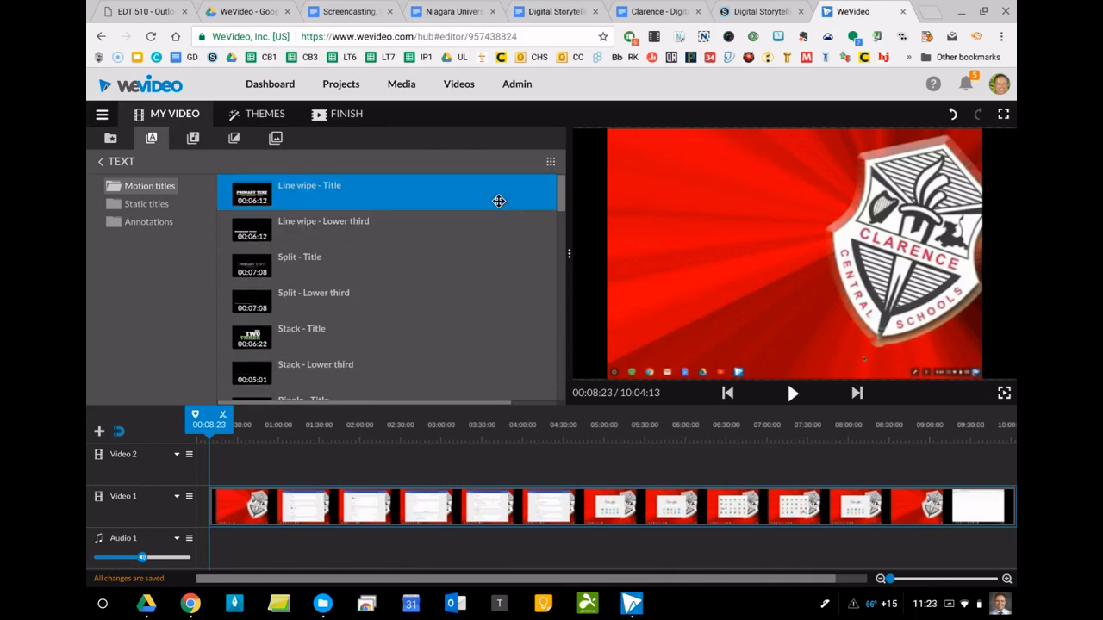
click(148, 206)
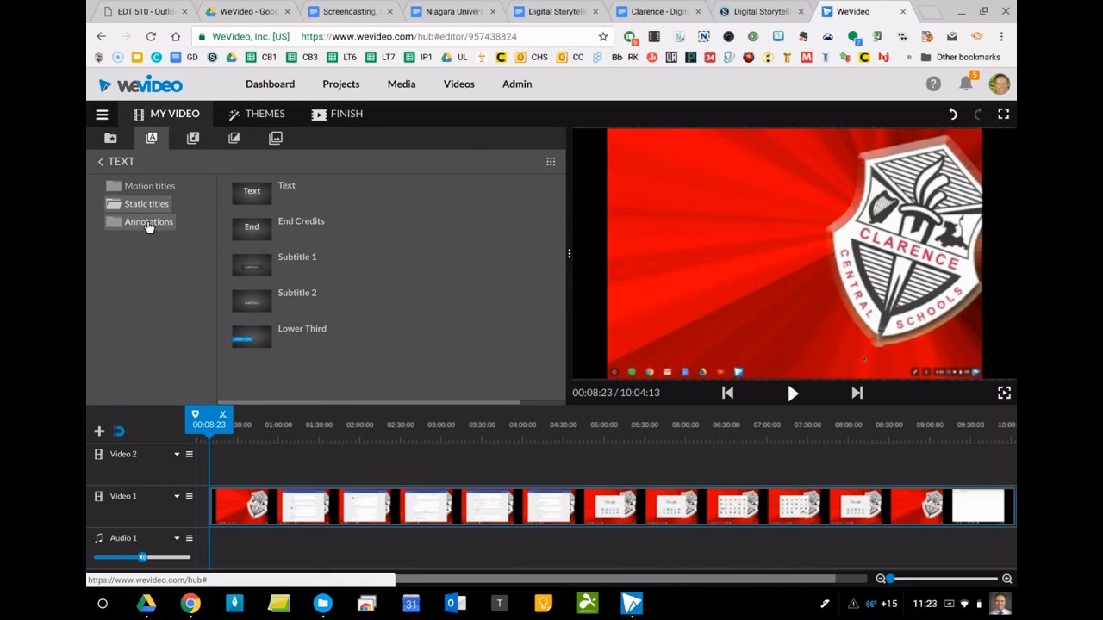
click(148, 222)
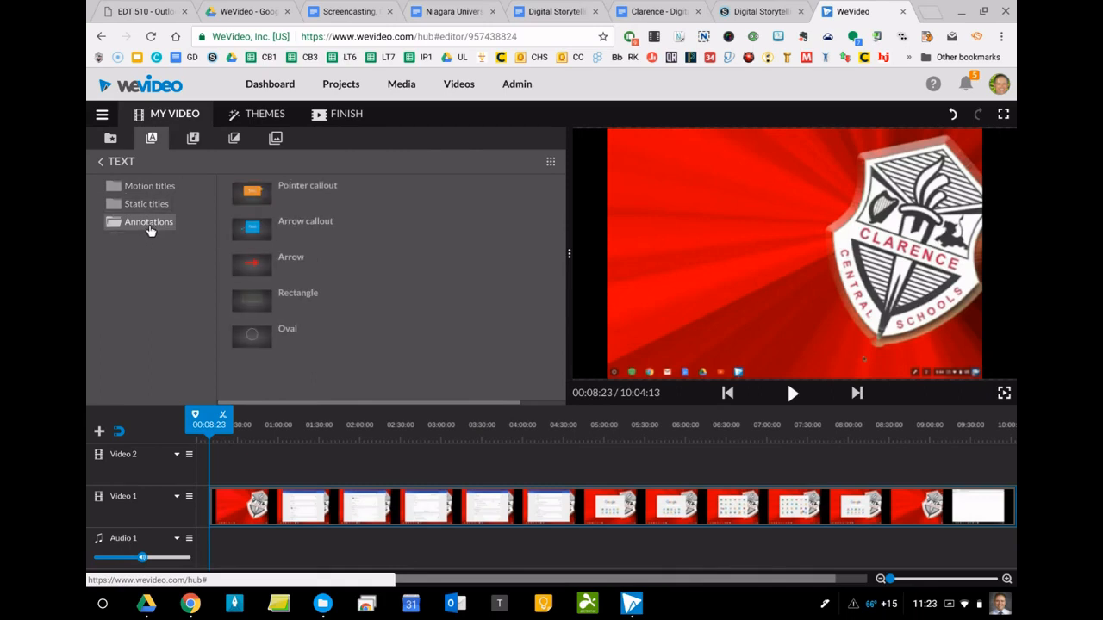
- Browse the audio library's Free music and Sound Effects categories
click(191, 139)
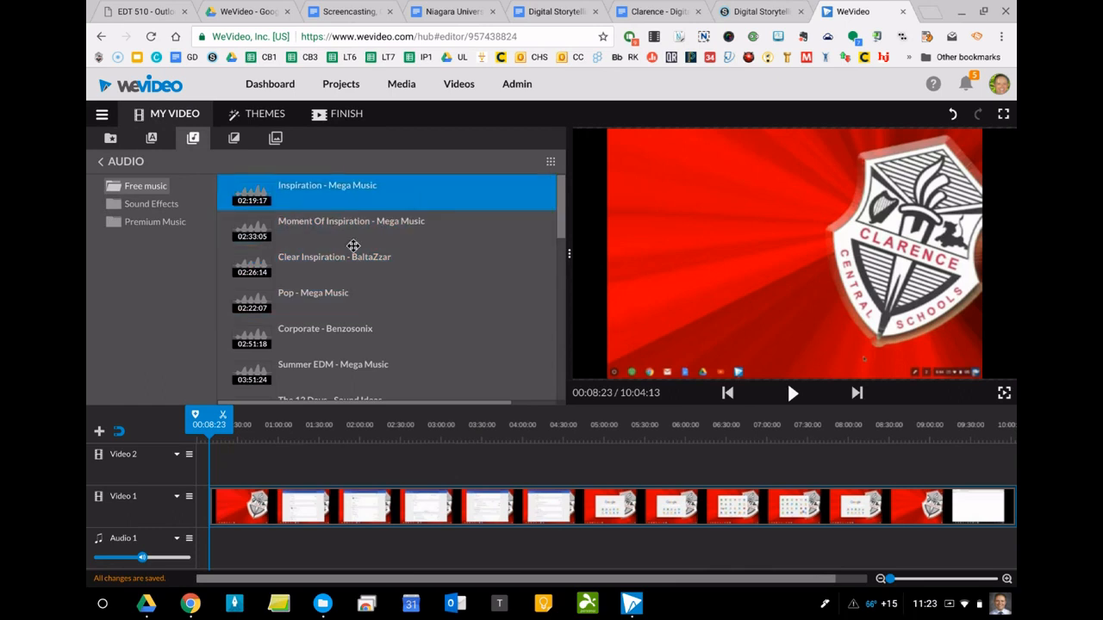
click(164, 207)
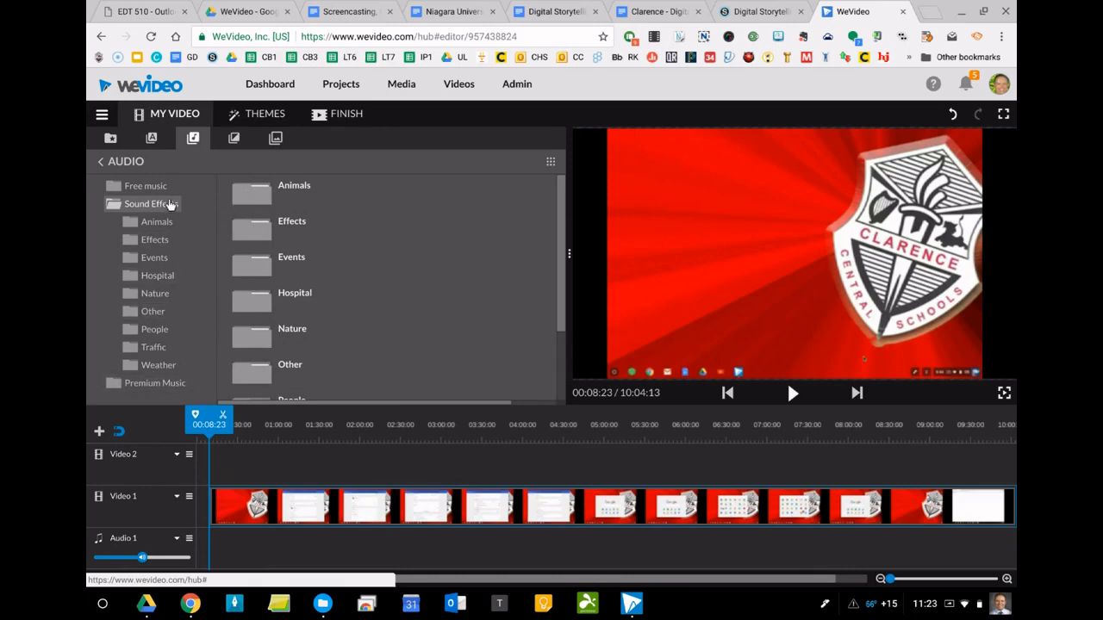
click(145, 186)
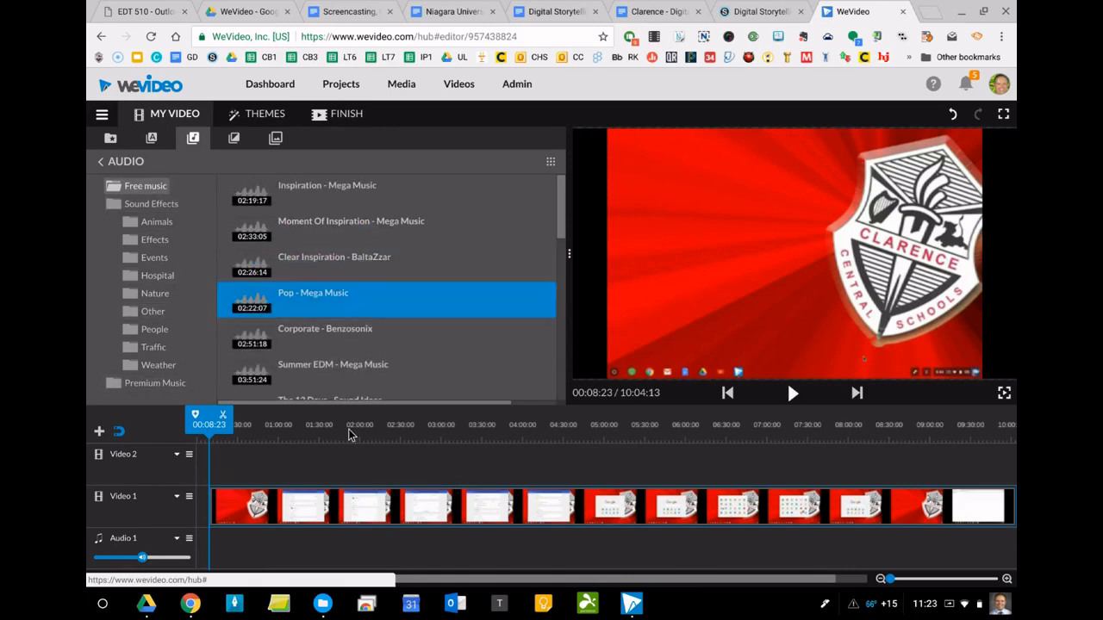
- Browse the Standard transitions and the Backgrounds in the graphics library
click(233, 139)
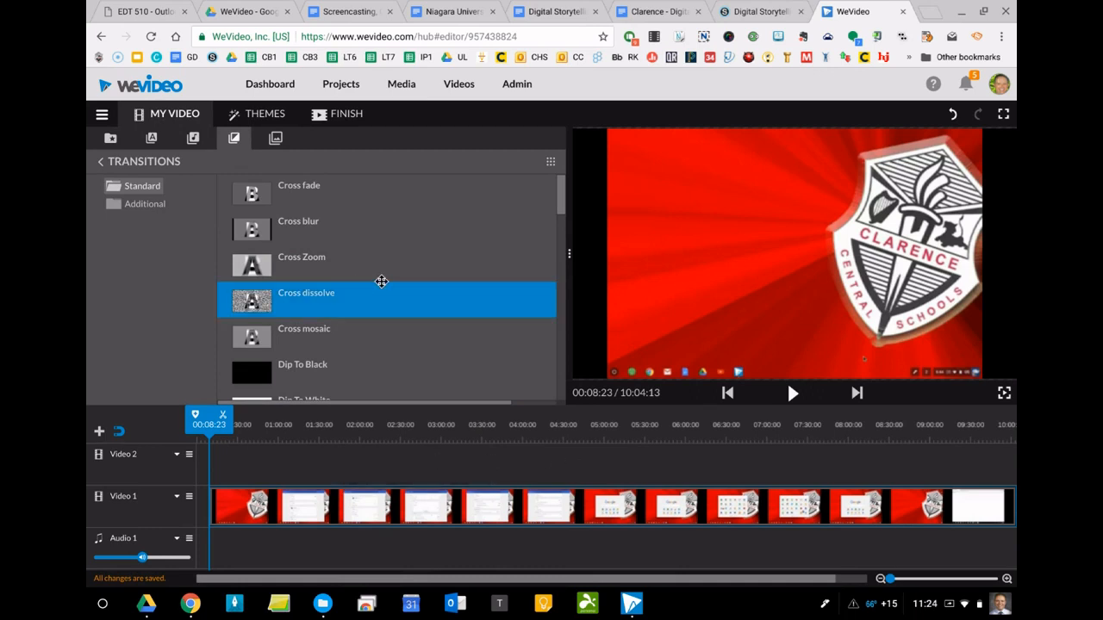
mouse_move(561, 213)
mouse_down()
mouse_move(573, 392)
mouse_move(550, 181)
mouse_up()
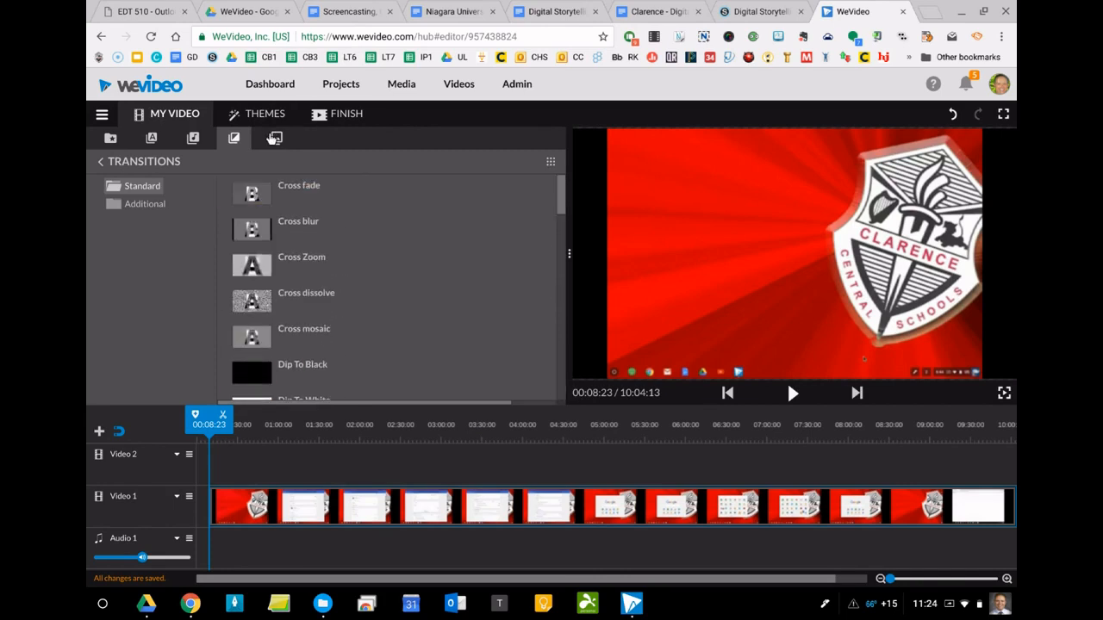
click(274, 138)
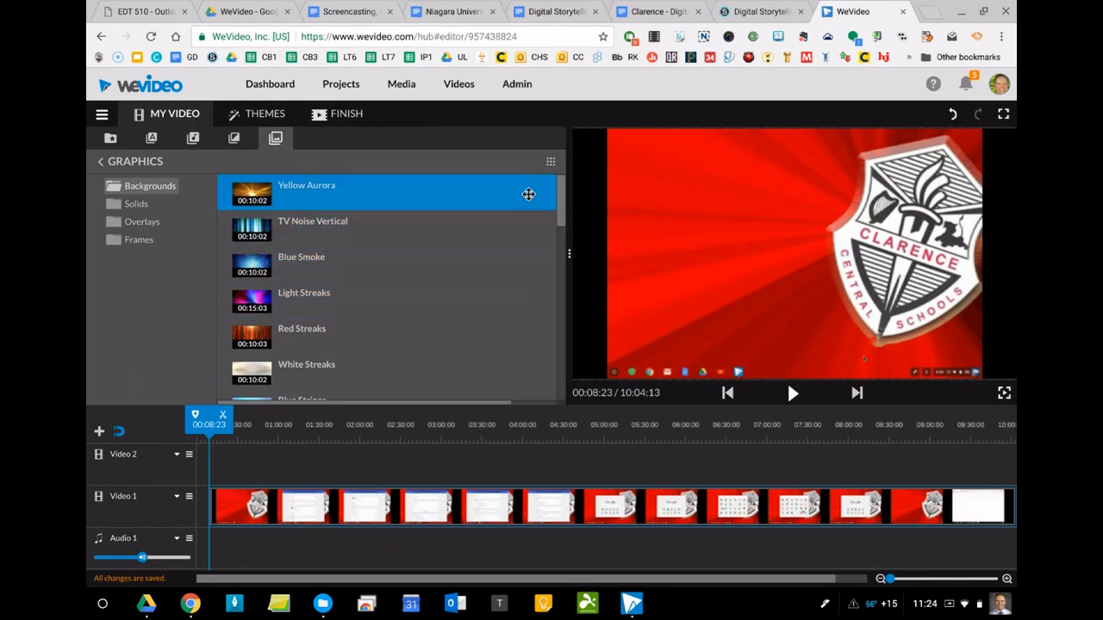
drag(561, 215, 562, 185)
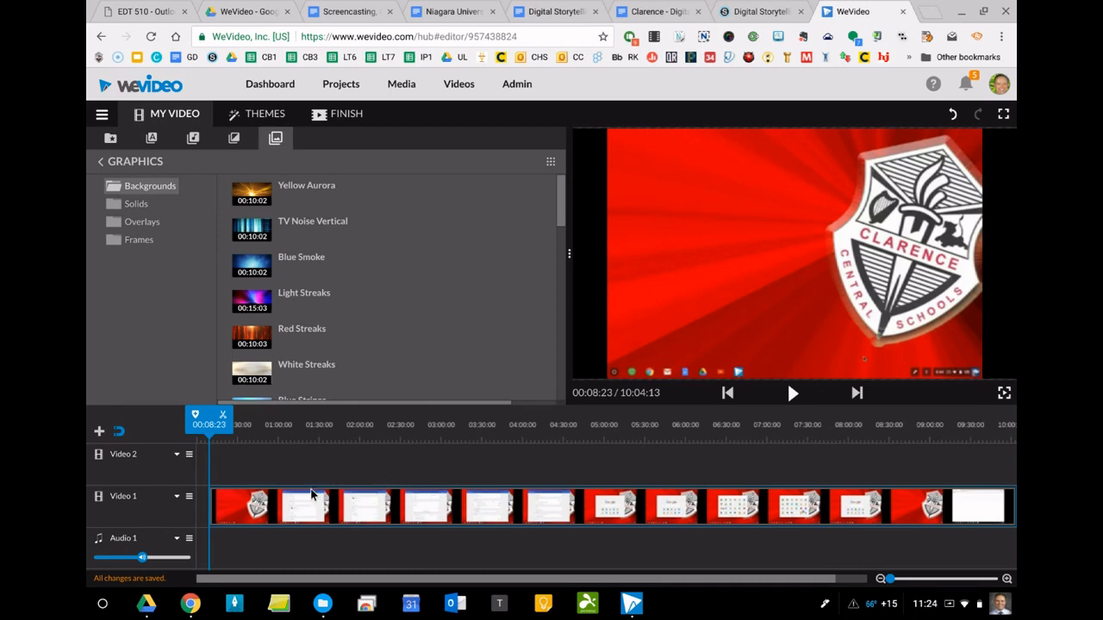
- Add a new audio track titled Audio 2 to the timeline
click(96, 430)
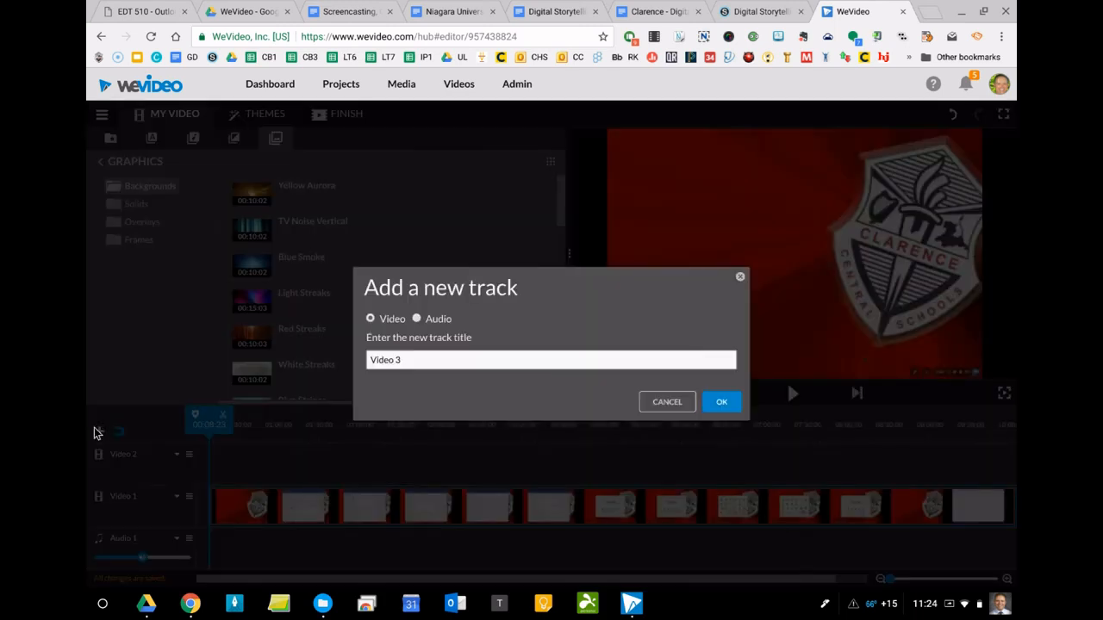
click(416, 319)
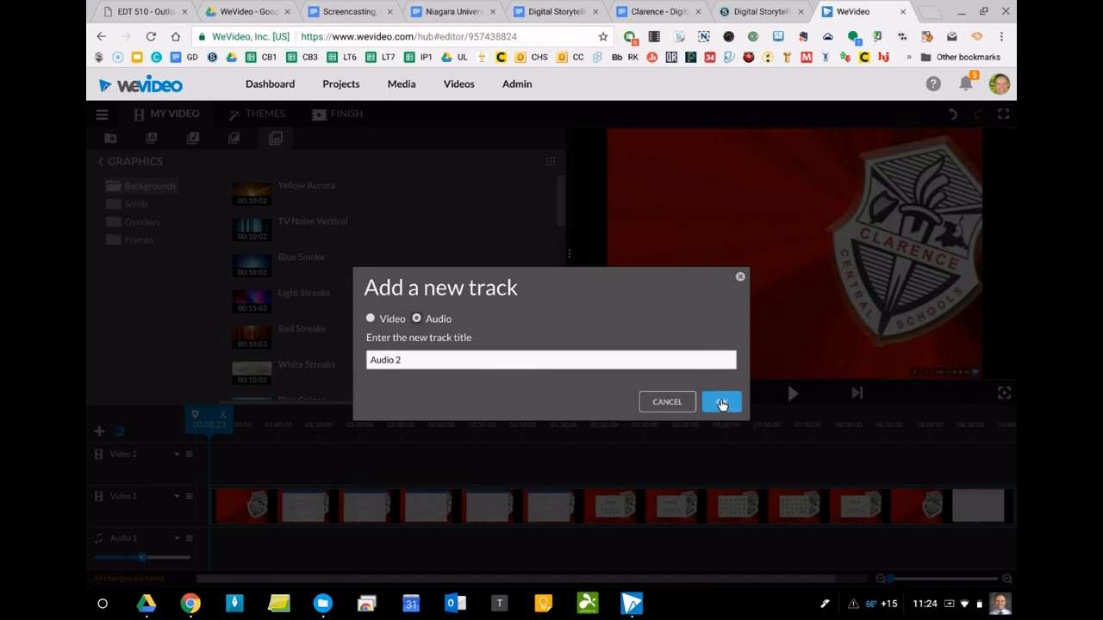
click(722, 405)
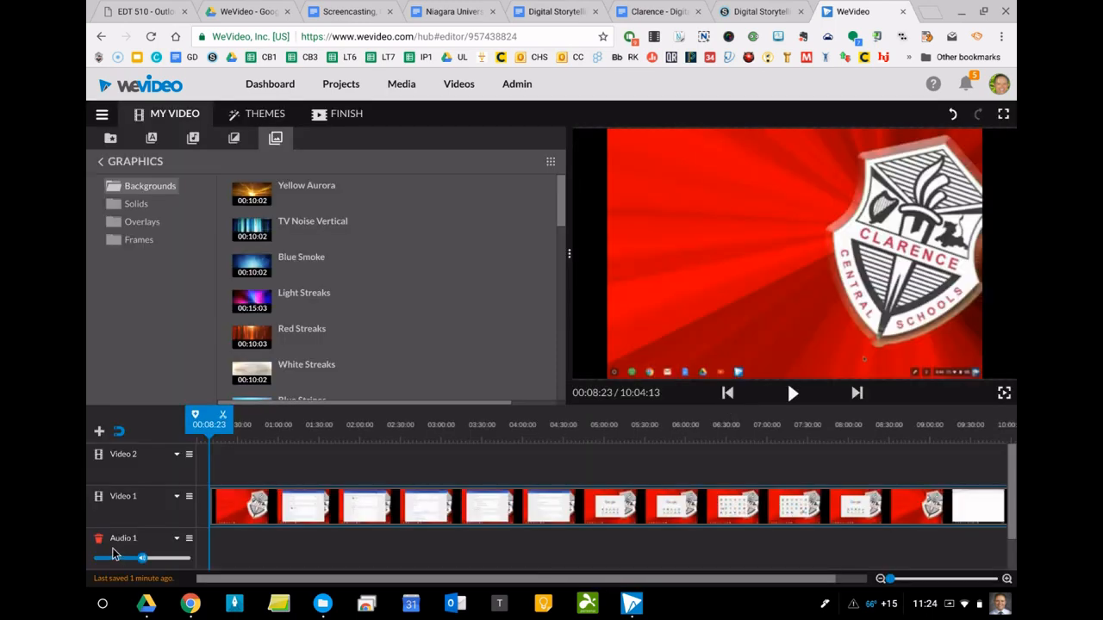
- Look through the timeline's video and audio tracks, and zoom the timeline out until the whole Video 1 clip fits
scroll(317, 491, down, 2)
scroll(317, 491, up, 2)
scroll(317, 491, down, 2)
scroll(317, 488, up, 2)
scroll(317, 489, down, 2)
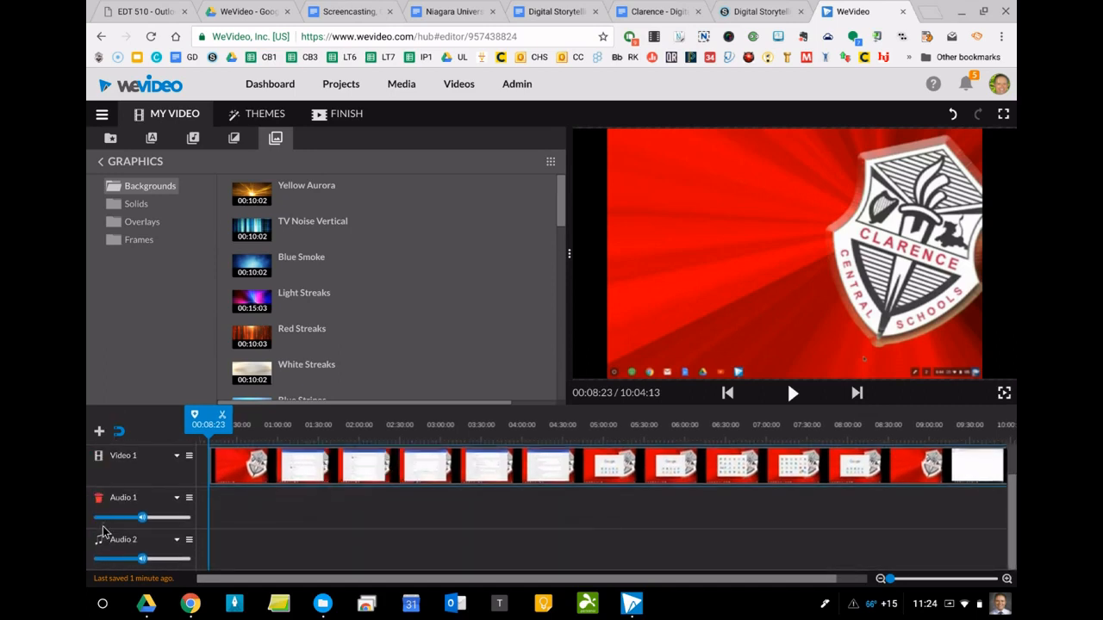
scroll(306, 494, up, 2)
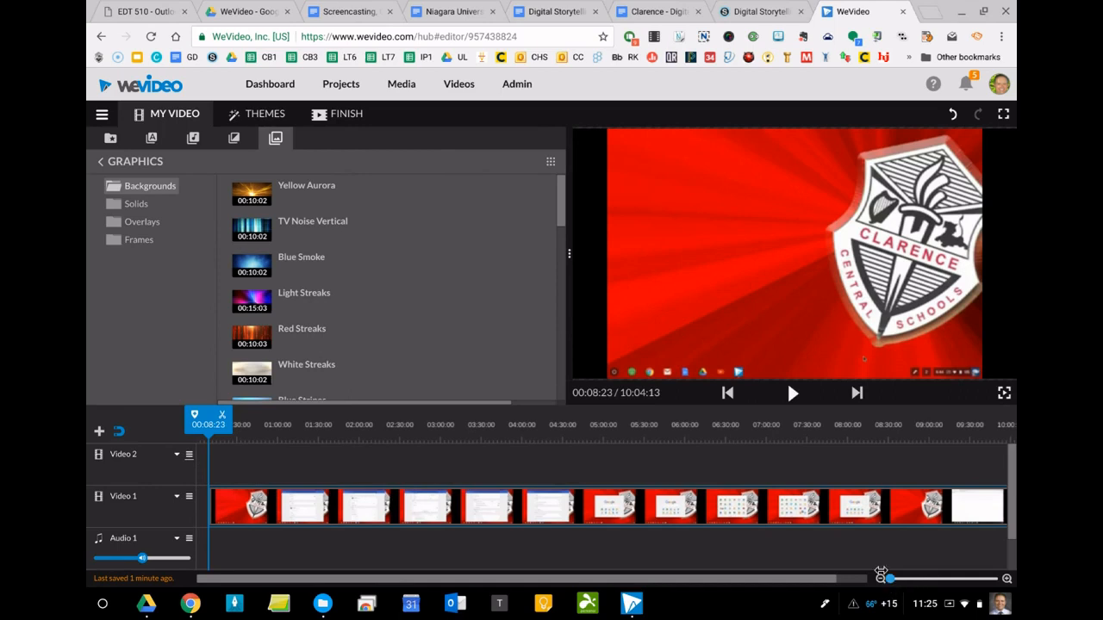
mouse_move(888, 577)
mouse_down()
mouse_move(984, 571)
mouse_move(877, 580)
mouse_up()
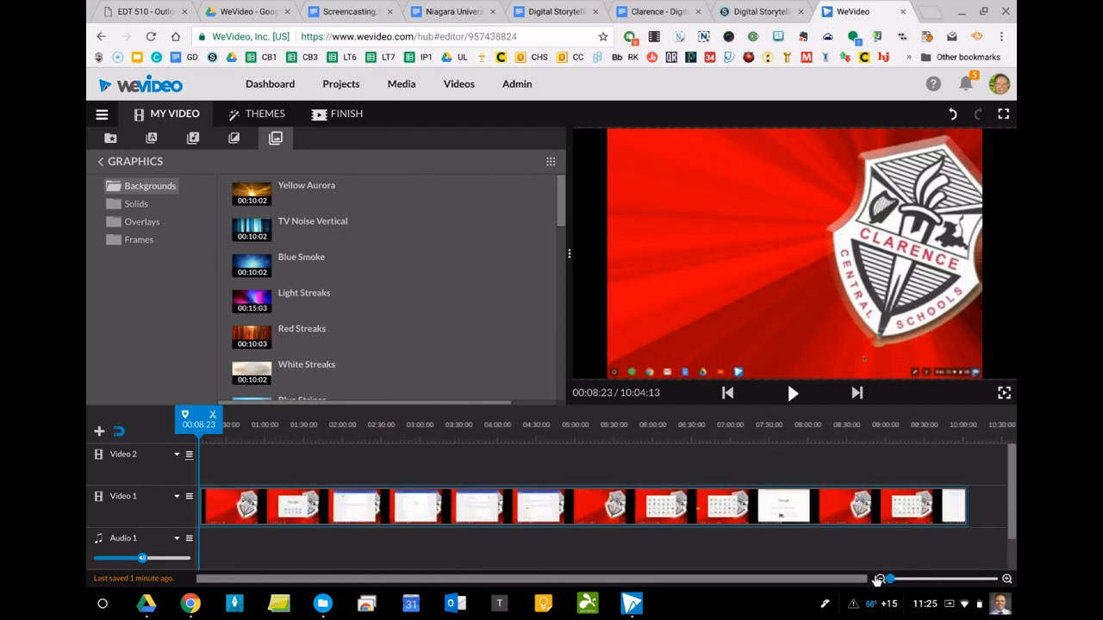